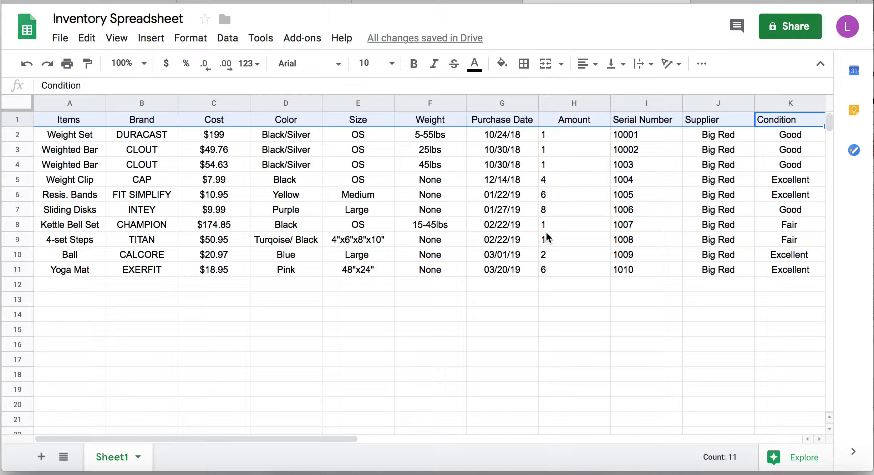
- Centre the Amount values H2:H11 and the Serial Number values I2:I11
{"action": "left_click_drag", "start_coordinate": [558, 134], "coordinate": [559, 264]}
{"action": "left_click", "coordinate": [587, 64]}
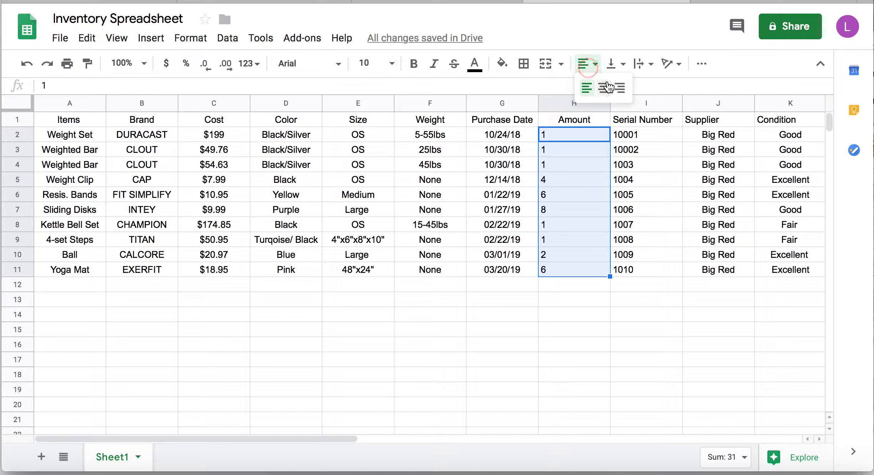
{"action": "left_click", "coordinate": [608, 87]}
{"action": "left_click_drag", "start_coordinate": [637, 133], "coordinate": [639, 265]}
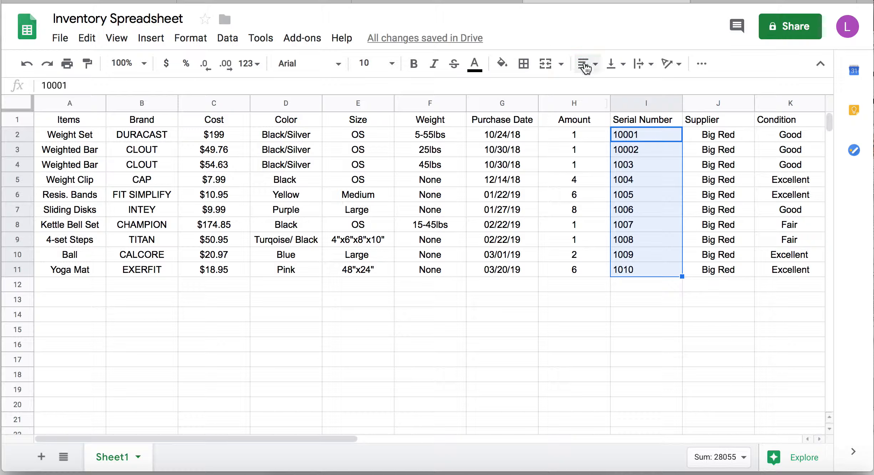
{"action": "left_click", "coordinate": [595, 66]}
{"action": "left_click", "coordinate": [604, 87]}
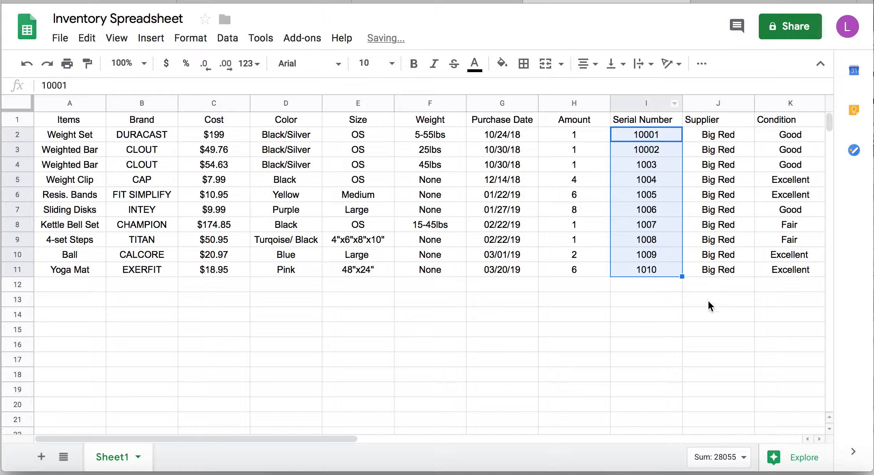
- Centre the Supplier heading in J1 and the Condition heading in K1
{"action": "left_click", "coordinate": [731, 123]}
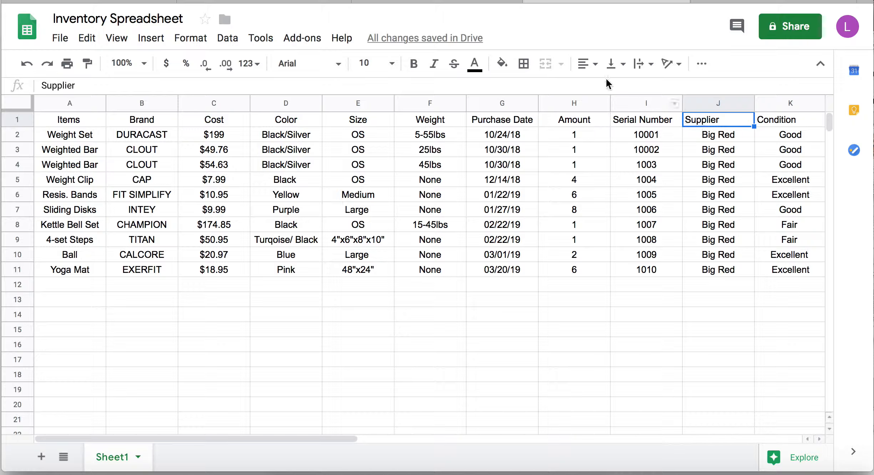
{"action": "left_click", "coordinate": [588, 67]}
{"action": "left_click", "coordinate": [604, 87]}
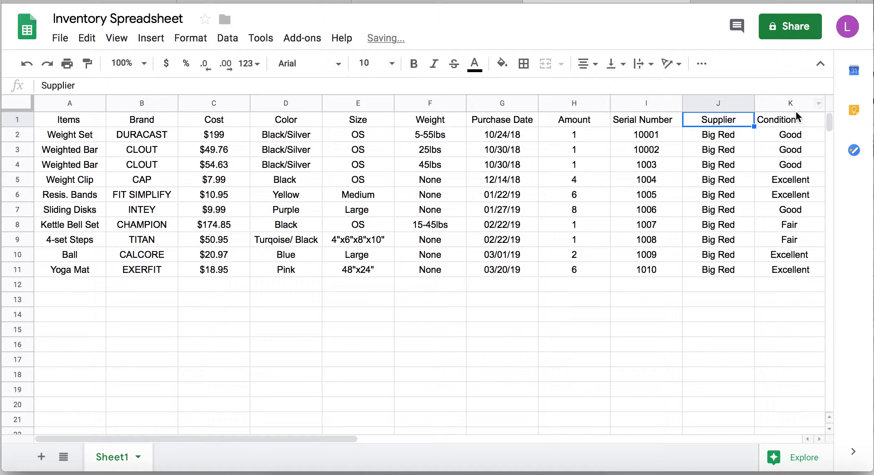
{"action": "left_click", "coordinate": [795, 119]}
{"action": "left_click", "coordinate": [587, 64]}
{"action": "left_click", "coordinate": [604, 88]}
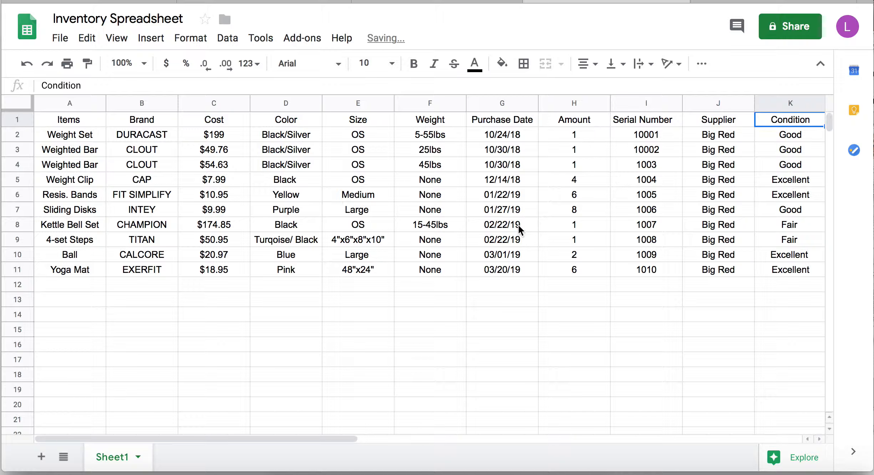
{"action": "left_click", "coordinate": [448, 243]}
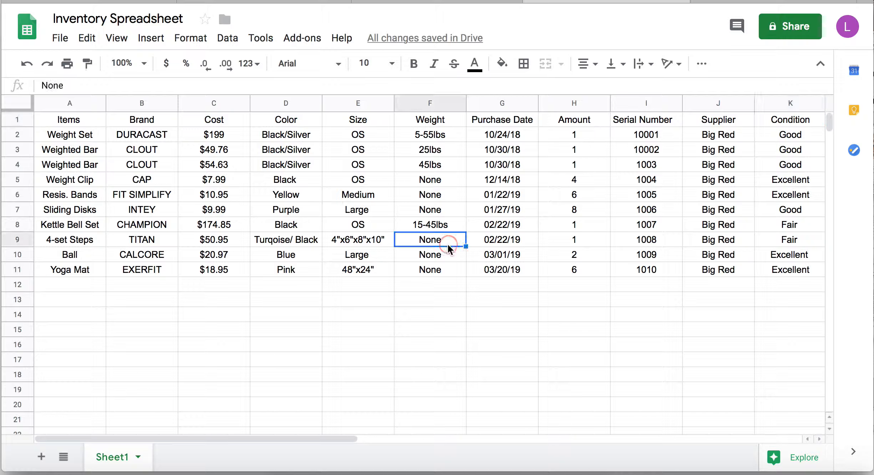
- Fill the header row A1:K1 blue, after first trying purple
{"action": "left_click", "coordinate": [773, 119]}
{"action": "left_click_drag", "start_coordinate": [773, 119], "coordinate": [75, 121]}
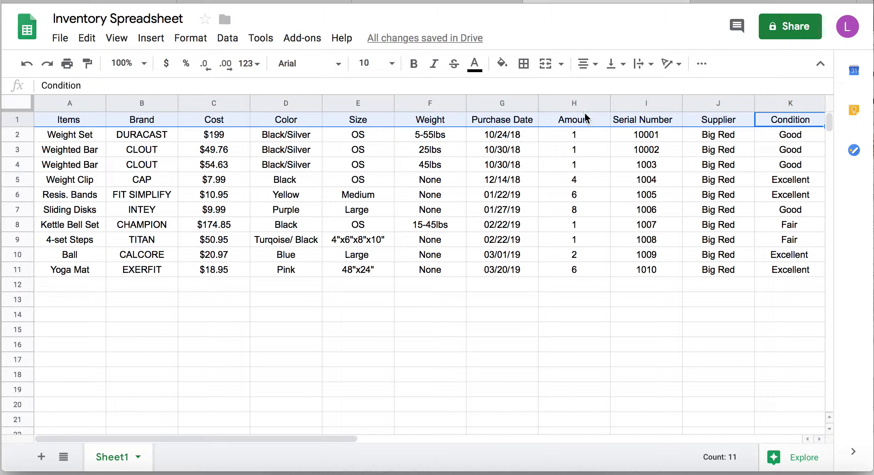
{"action": "left_click", "coordinate": [503, 64]}
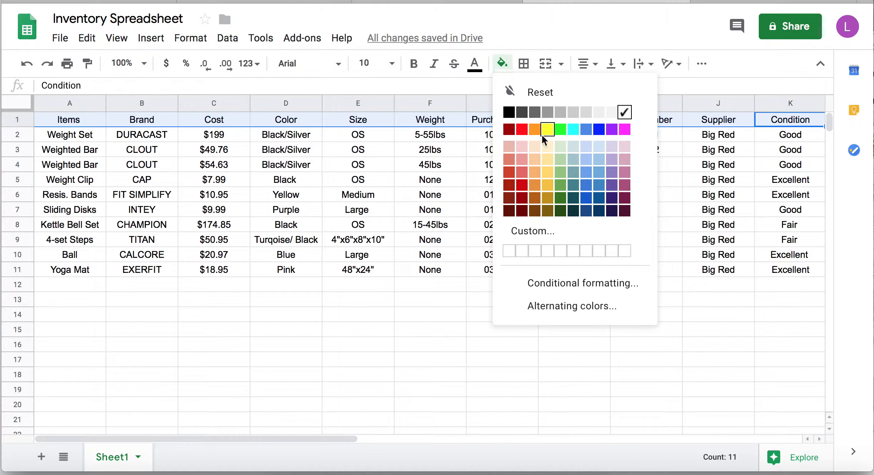
{"action": "left_click", "coordinate": [612, 172]}
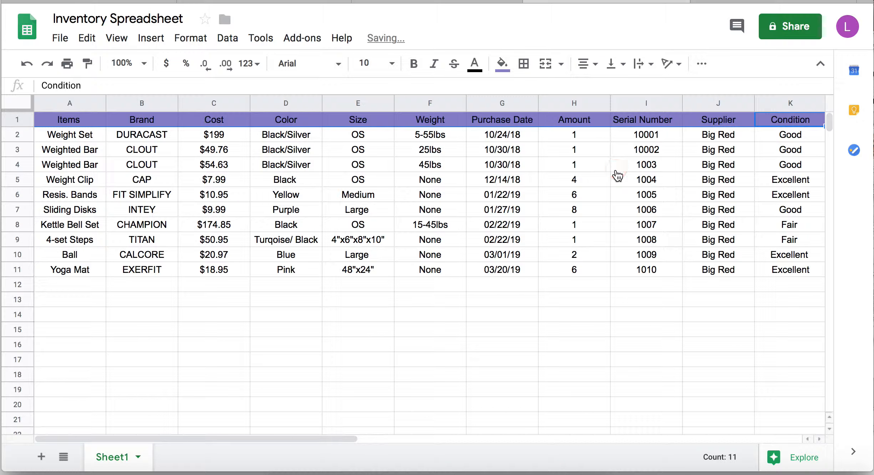
{"action": "left_click", "coordinate": [510, 72]}
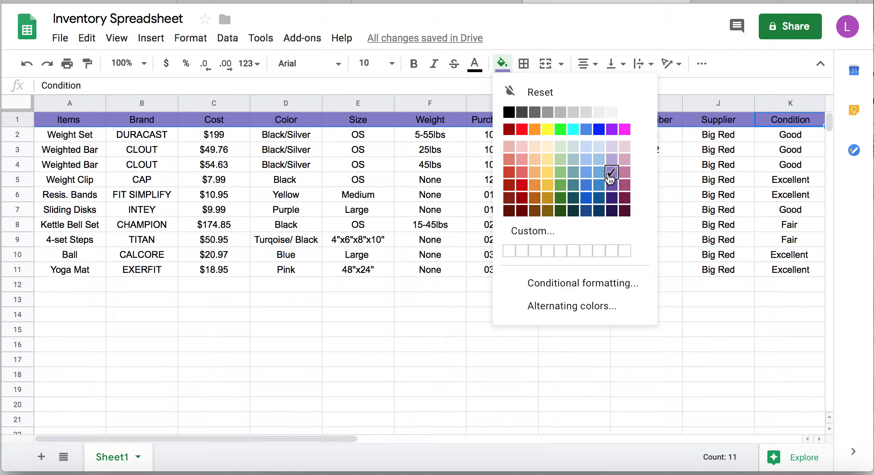
{"action": "left_click", "coordinate": [600, 185]}
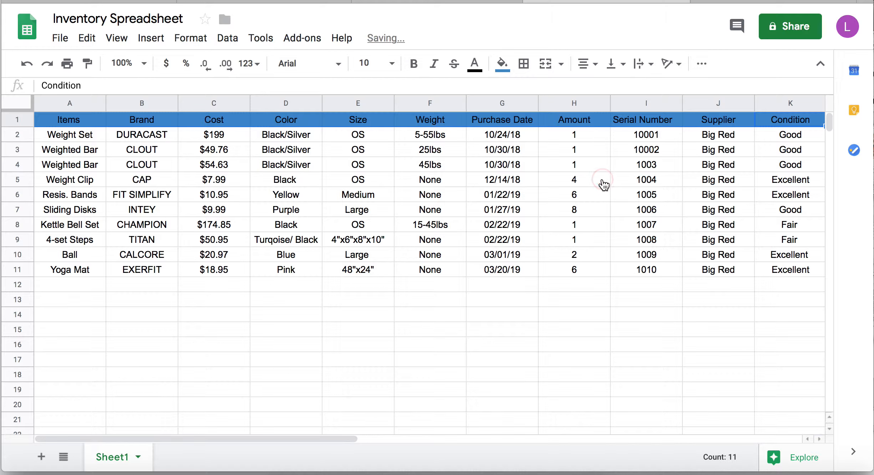
{"action": "left_click", "coordinate": [528, 134]}
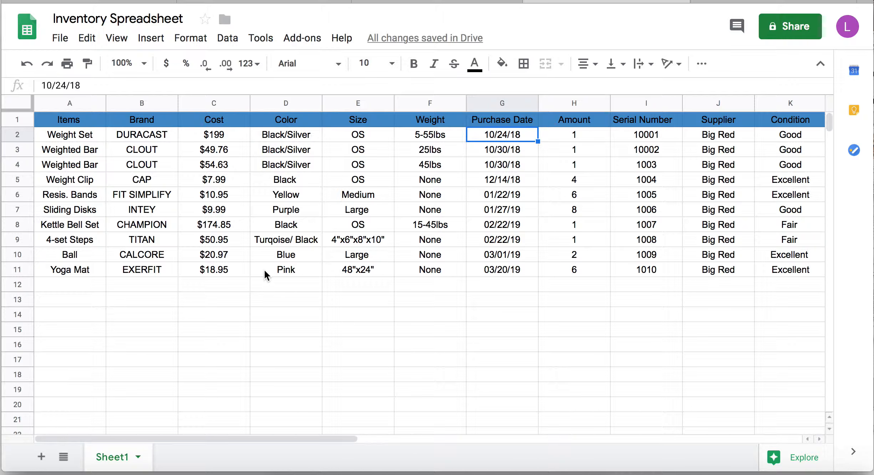
- Enter =SUM(C2:C11) in C12 to total the Cost column at $598
{"action": "left_click", "coordinate": [231, 268]}
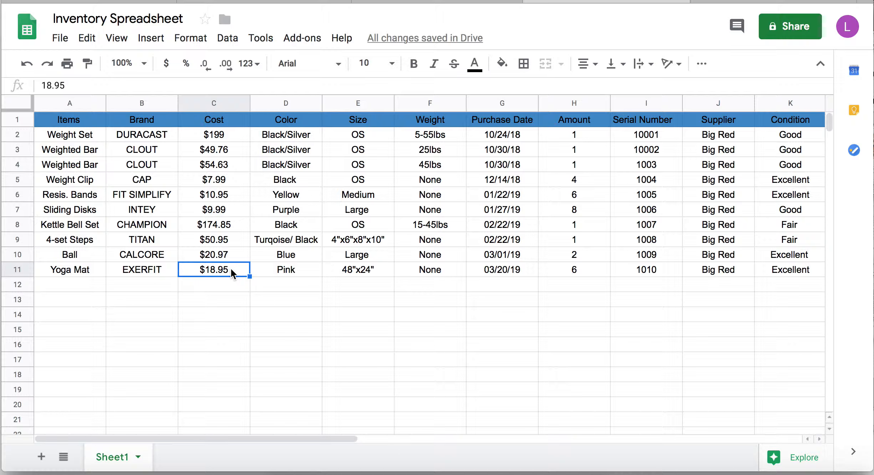
{"action": "left_click", "coordinate": [230, 136]}
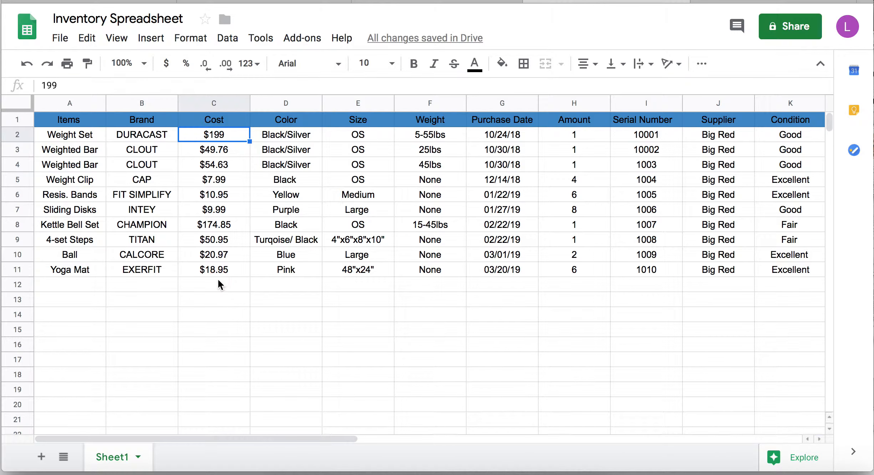
{"action": "left_click", "coordinate": [235, 271]}
{"action": "left_click", "coordinate": [229, 278]}
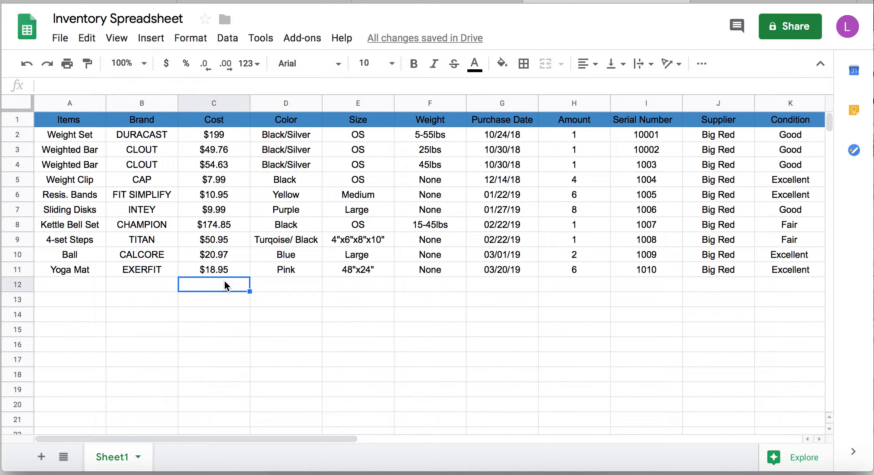
{"action": "type", "text": "="}
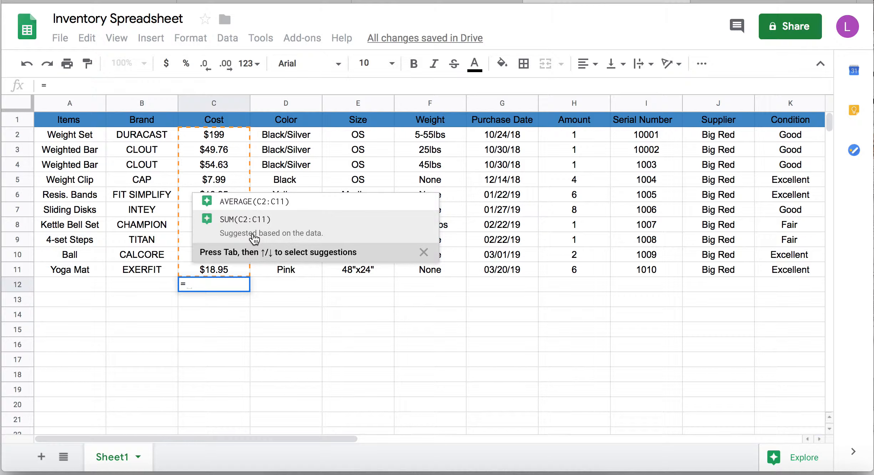
{"action": "type", "text": "su"}
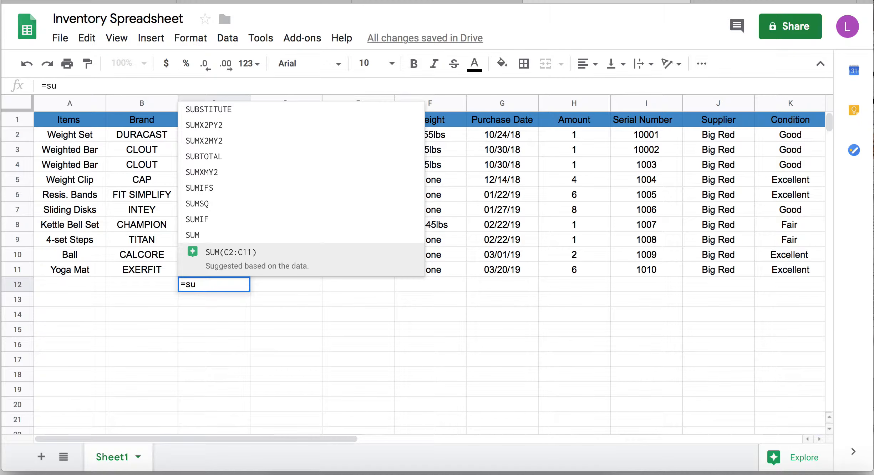
{"action": "type", "text": "m"}
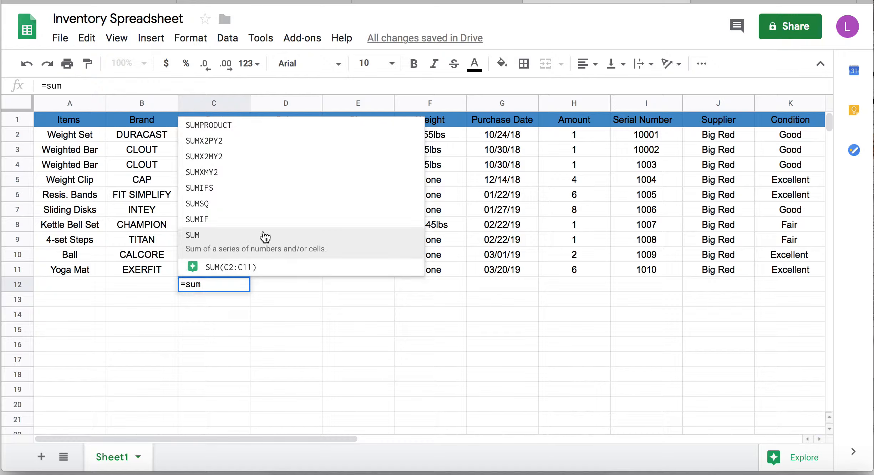
{"action": "left_click", "coordinate": [266, 266]}
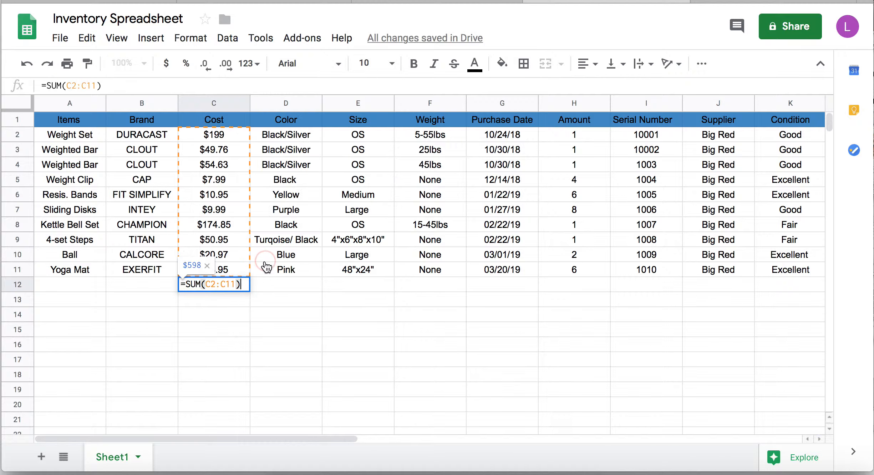
{"action": "key", "text": "Return"}
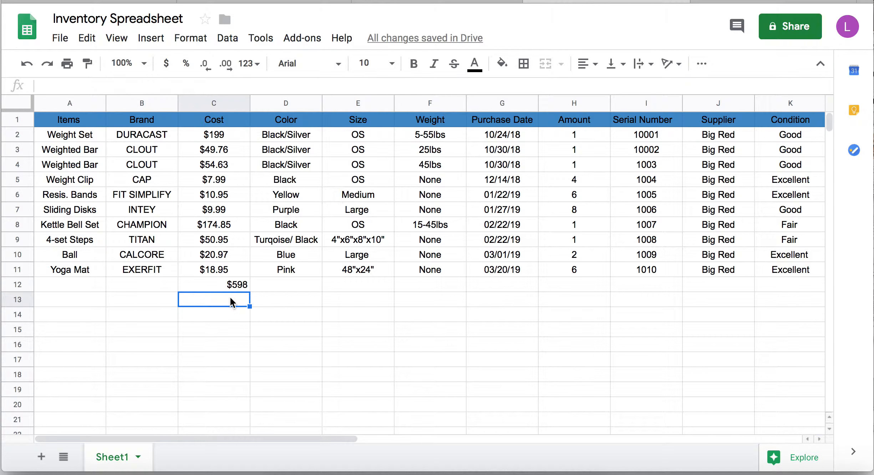
- Put =AVERAGE(C2:C11) in C13, showing the $60 average cost
{"action": "type", "text": "="}
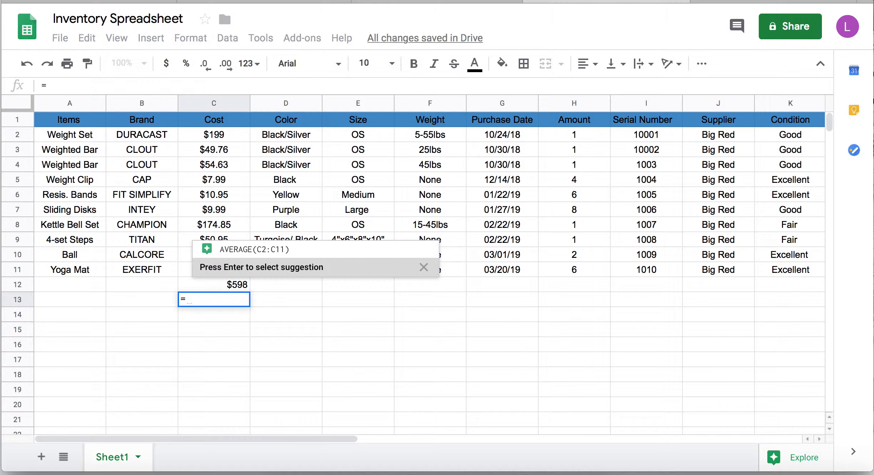
{"action": "left_click", "coordinate": [280, 251]}
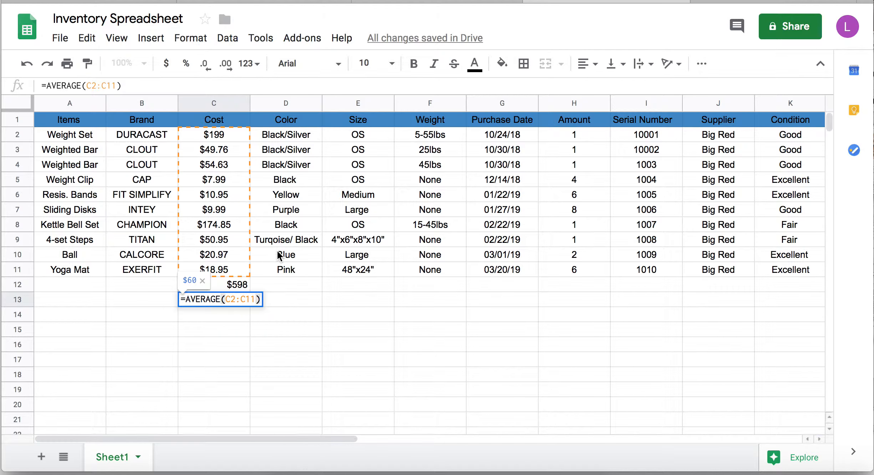
{"action": "key", "text": "Return"}
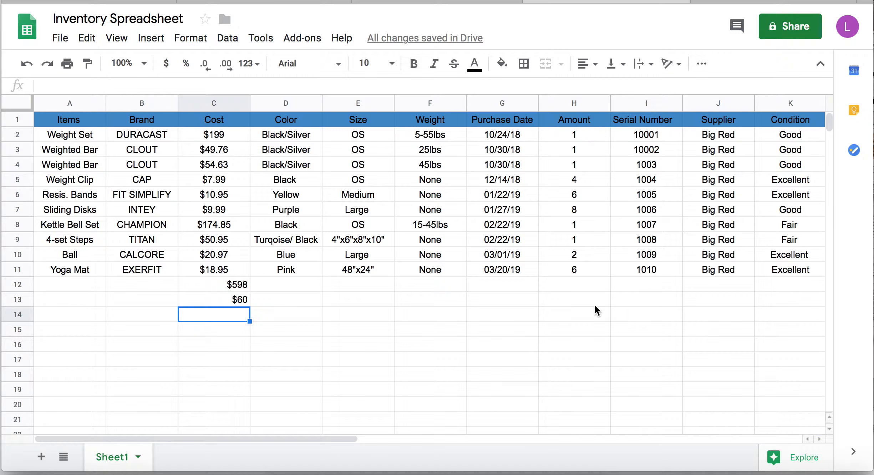
{"action": "left_click", "coordinate": [589, 286]}
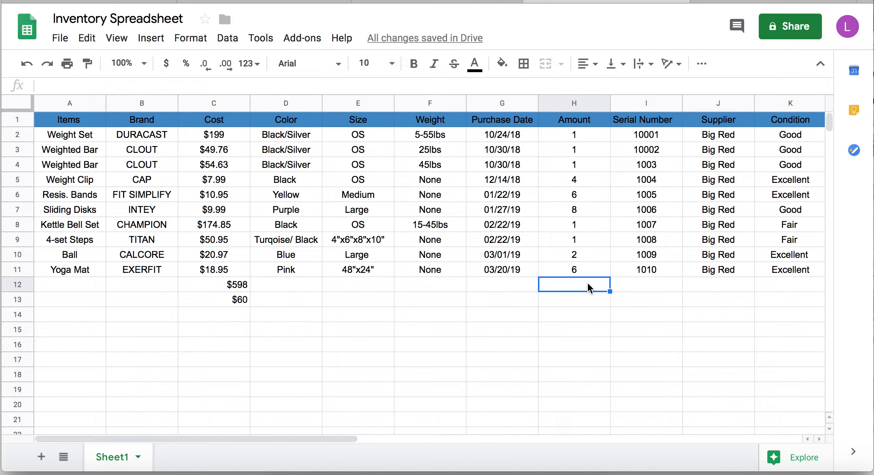
- Enter =SUM(H2:H11) in H12 giving 31 and =AVERAGE(H2:H11) in H13 giving 3.1
{"action": "type", "text": "="}
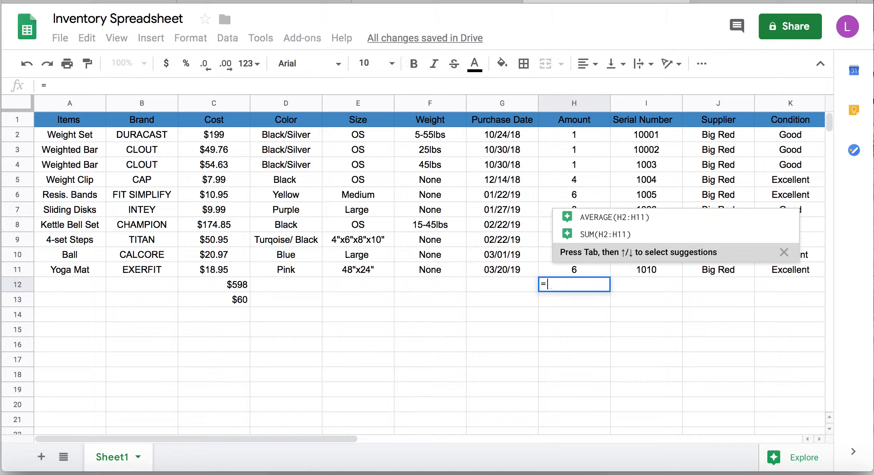
{"action": "left_click", "coordinate": [623, 234]}
{"action": "key", "text": "Return"}
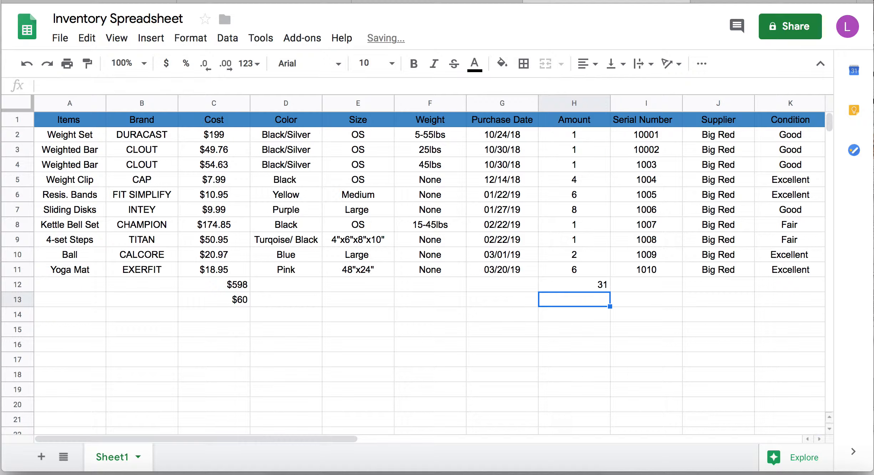
{"action": "type", "text": "="}
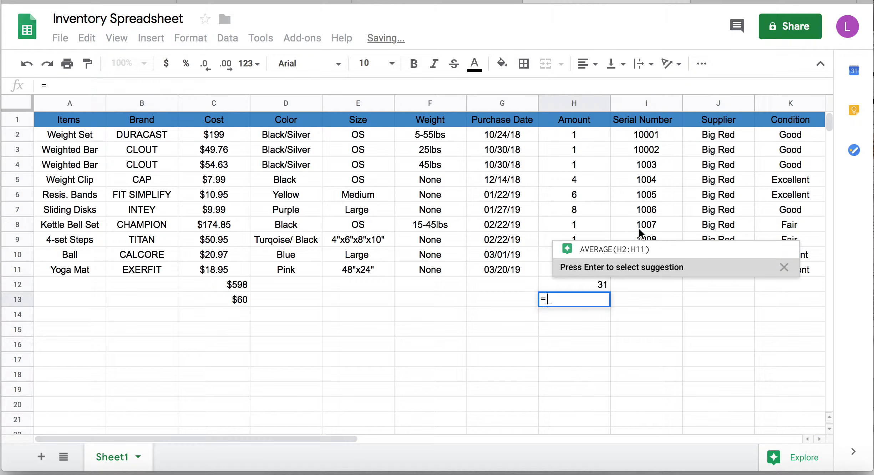
{"action": "left_click", "coordinate": [647, 251]}
{"action": "key", "text": "Return"}
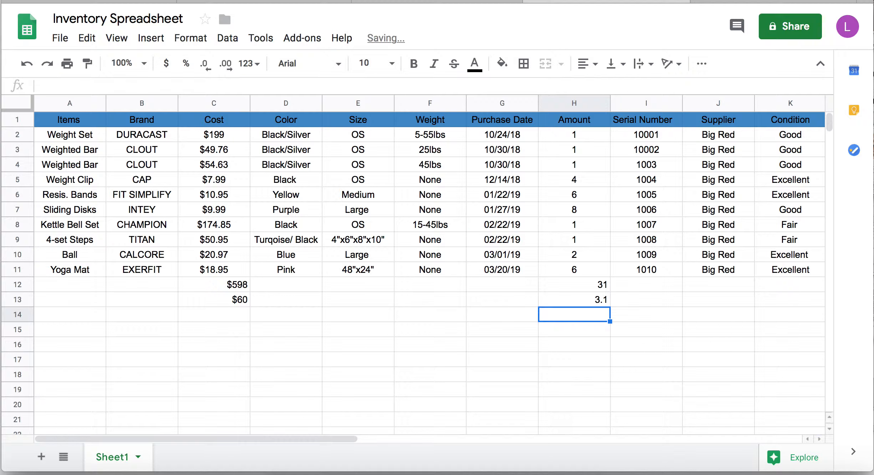
{"action": "left_click", "coordinate": [658, 282]}
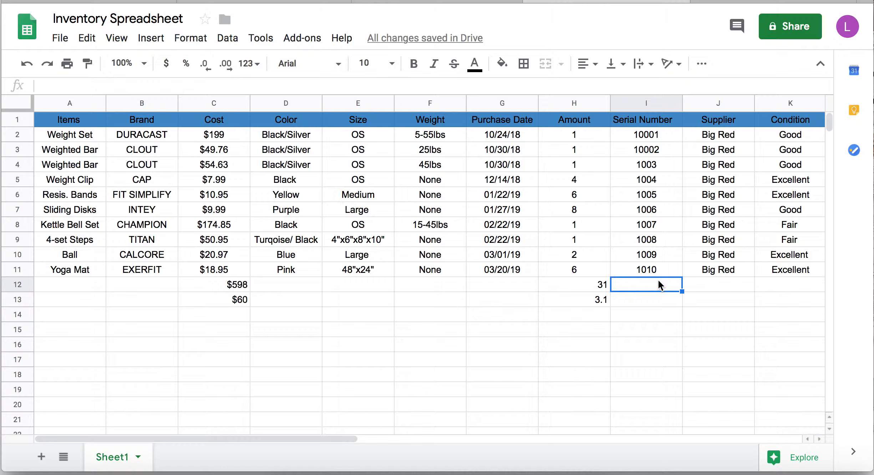
- Enter a SUM of I2:I11 in I12, totalling the Serial Number column at 28055
{"action": "type", "text": "="}
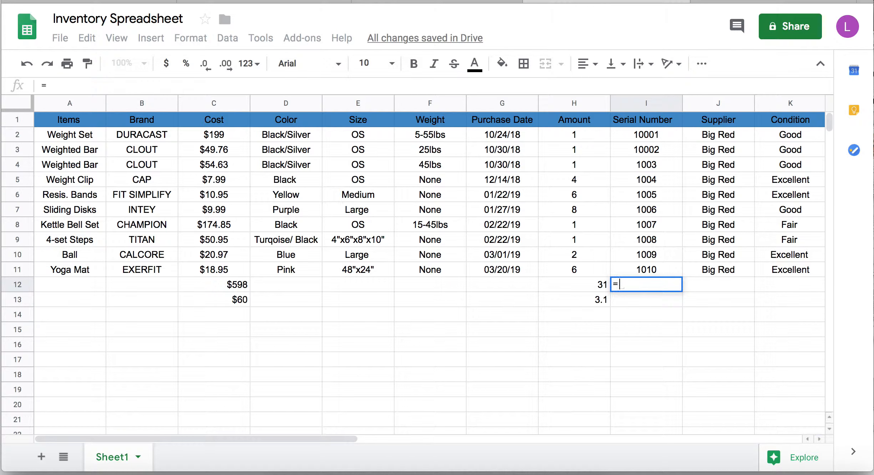
{"action": "type", "text": "su"}
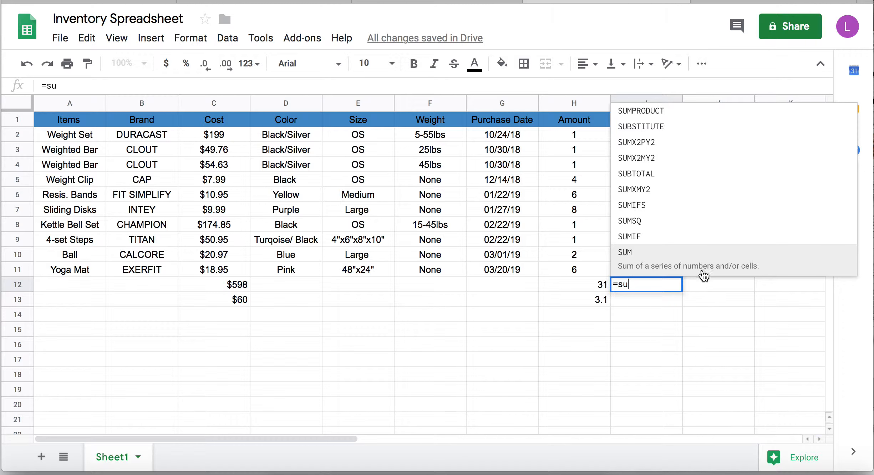
{"action": "left_click", "coordinate": [703, 273]}
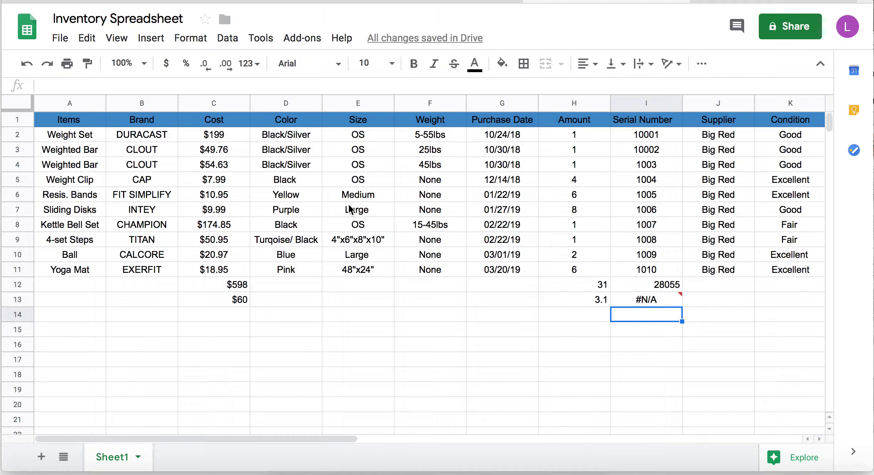
{"action": "left_click", "coordinate": [380, 138]}
- Create a filter on the Size values E2:E11
{"action": "left_click_drag", "start_coordinate": [380, 135], "coordinate": [379, 273]}
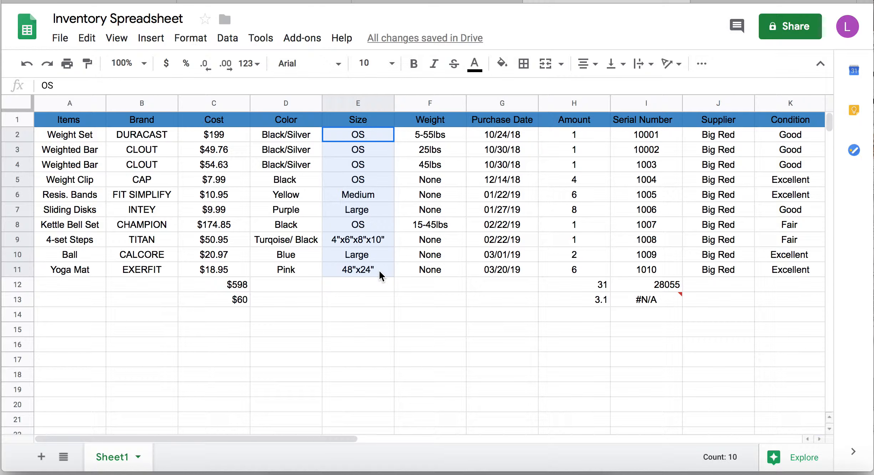
{"action": "left_click", "coordinate": [232, 41]}
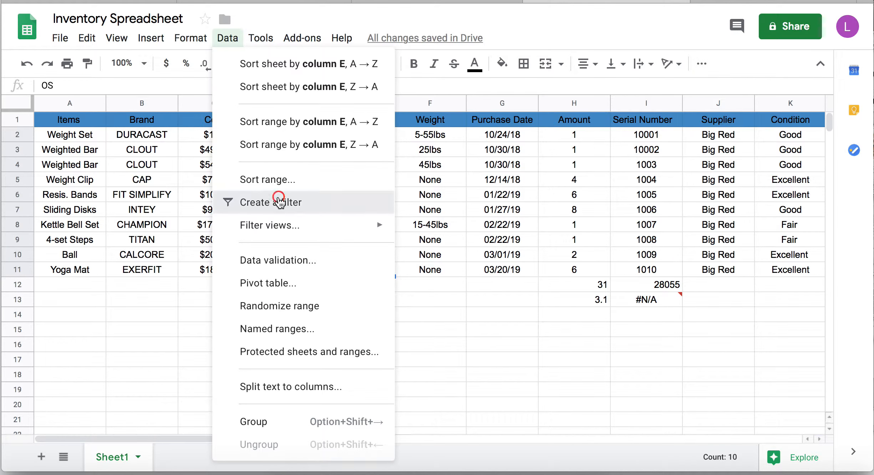
{"action": "left_click", "coordinate": [277, 202]}
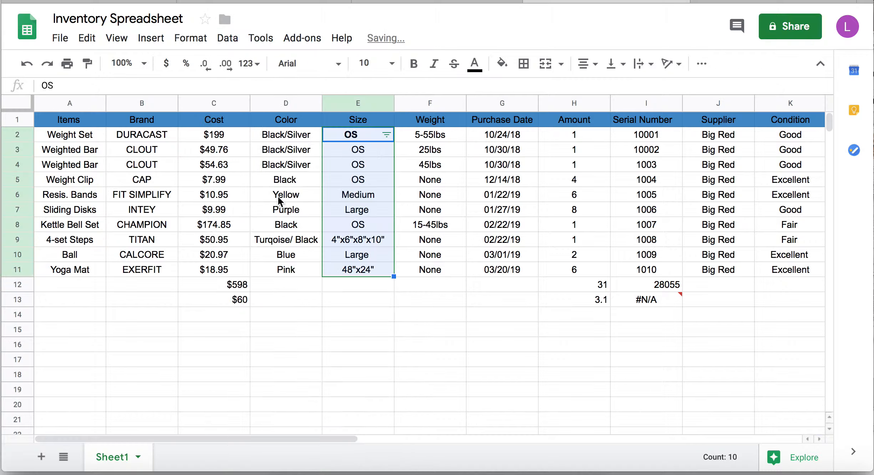
- Filter Size to OS only, excluding Medium, Large, 48"x24" and 4"x6"x8"x10"
{"action": "left_click", "coordinate": [387, 135]}
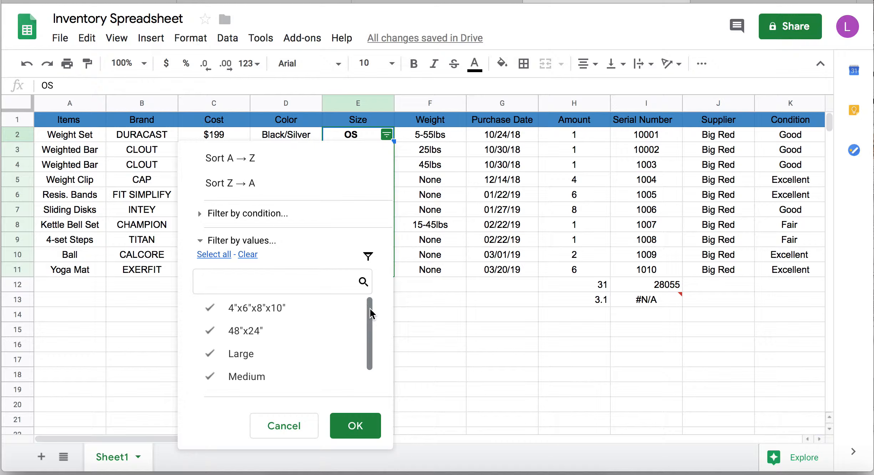
{"action": "left_click_drag", "start_coordinate": [370, 307], "coordinate": [370, 347]}
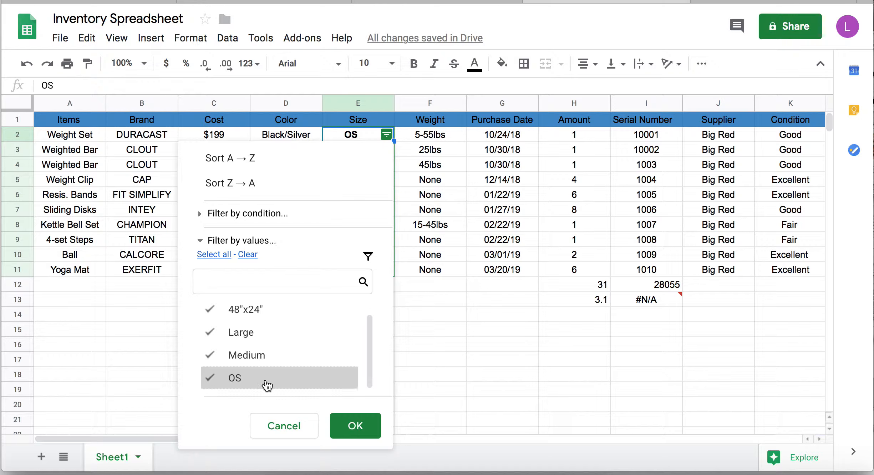
{"action": "left_click", "coordinate": [244, 365]}
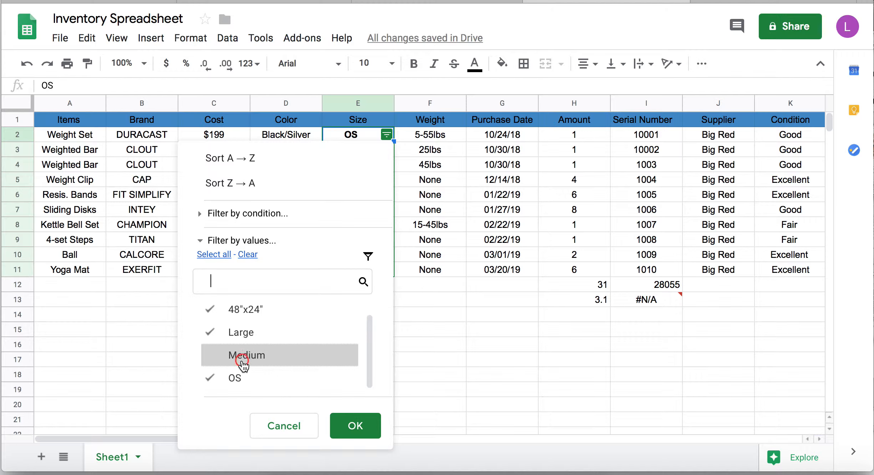
{"action": "left_click", "coordinate": [248, 334]}
{"action": "left_click", "coordinate": [250, 314]}
{"action": "scroll", "coordinate": [250, 314], "scroll_direction": "up", "scroll_amount": 1}
{"action": "left_click", "coordinate": [250, 309]}
{"action": "scroll", "coordinate": [253, 317], "scroll_direction": "down", "scroll_amount": 1}
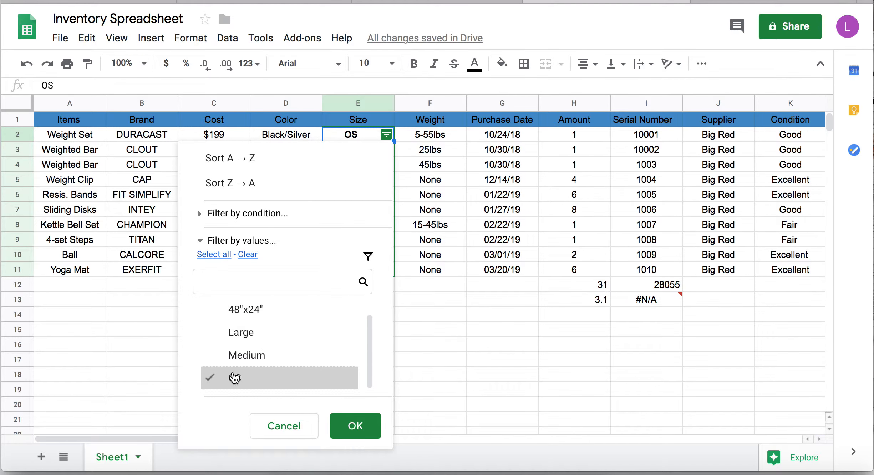
{"action": "left_click", "coordinate": [362, 425]}
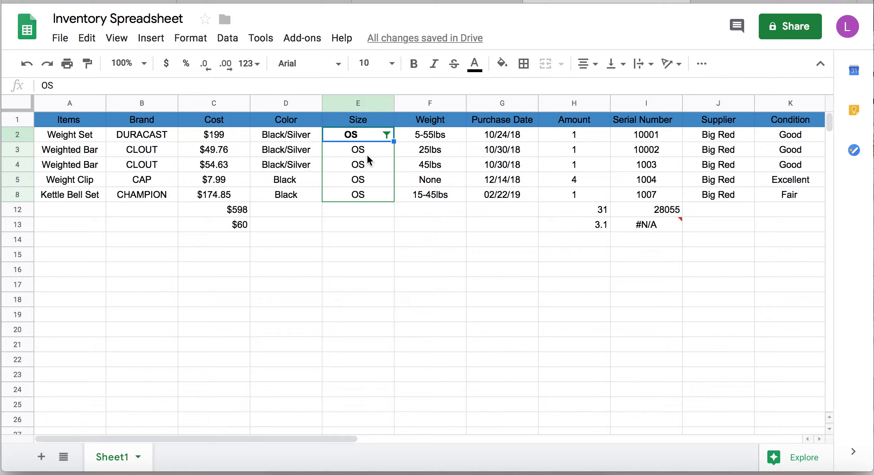
- Clear every Size value from the filter and apply it
{"action": "left_click", "coordinate": [387, 135]}
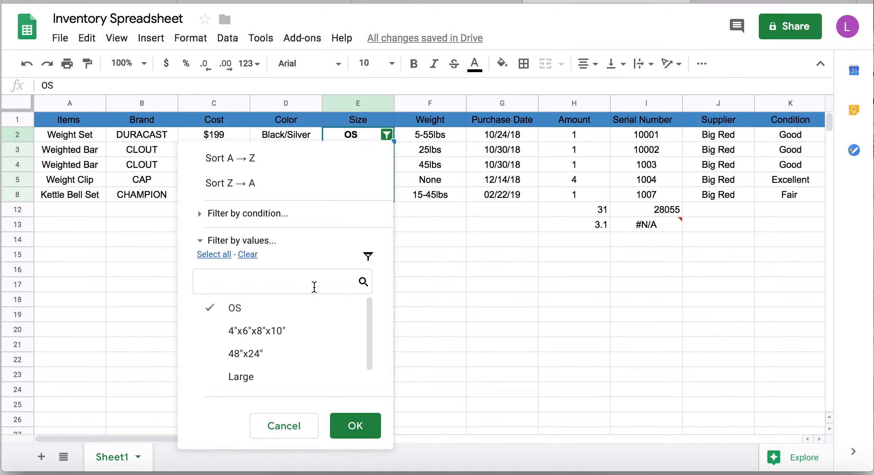
{"action": "left_click", "coordinate": [254, 256]}
{"action": "left_click", "coordinate": [364, 425]}
- Re-include all Size values (4"x6"x8"x10", 48"x24", Large, Medium, OS) so every row shows
{"action": "left_click", "coordinate": [387, 135]}
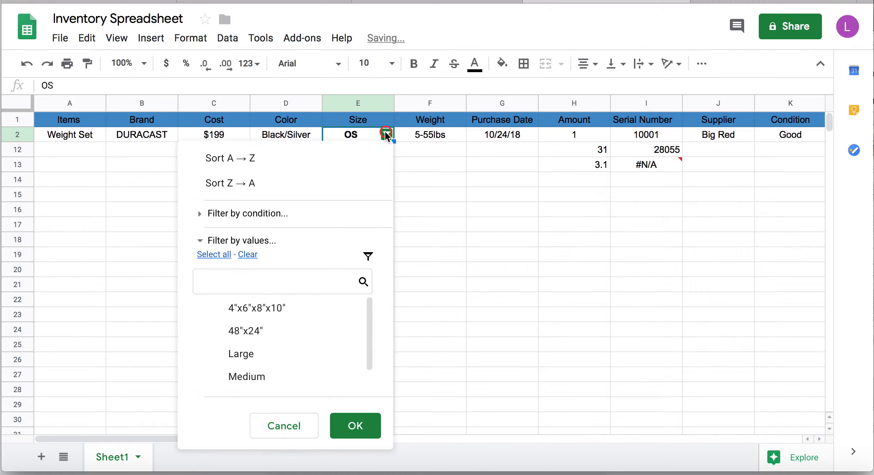
{"action": "left_click", "coordinate": [295, 308]}
{"action": "left_click", "coordinate": [289, 331]}
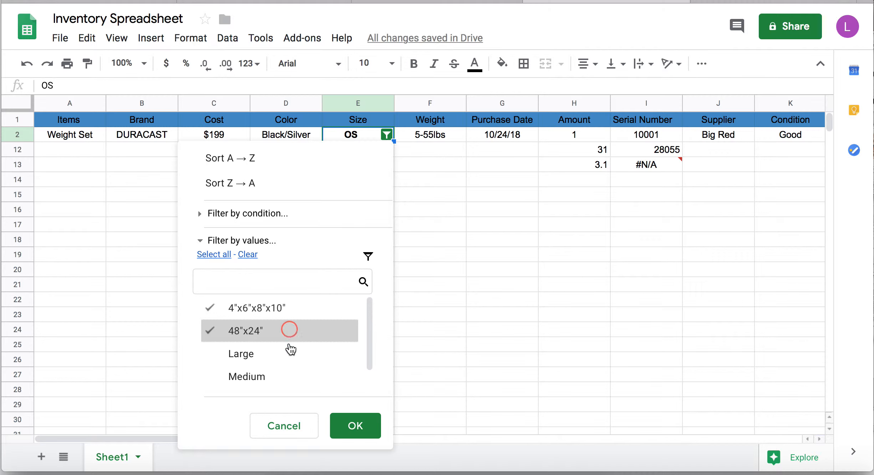
{"action": "left_click", "coordinate": [290, 353]}
{"action": "scroll", "coordinate": [291, 354], "scroll_direction": "down", "scroll_amount": 1}
{"action": "left_click", "coordinate": [289, 353]}
{"action": "left_click", "coordinate": [289, 378]}
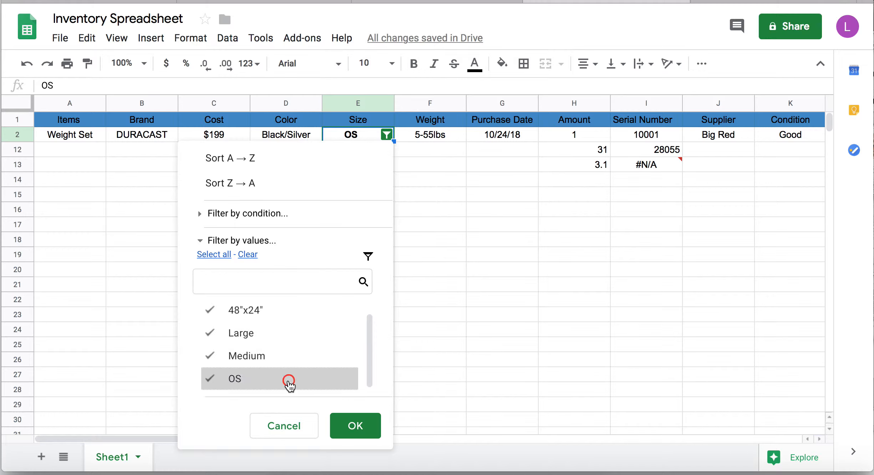
{"action": "left_click", "coordinate": [346, 423]}
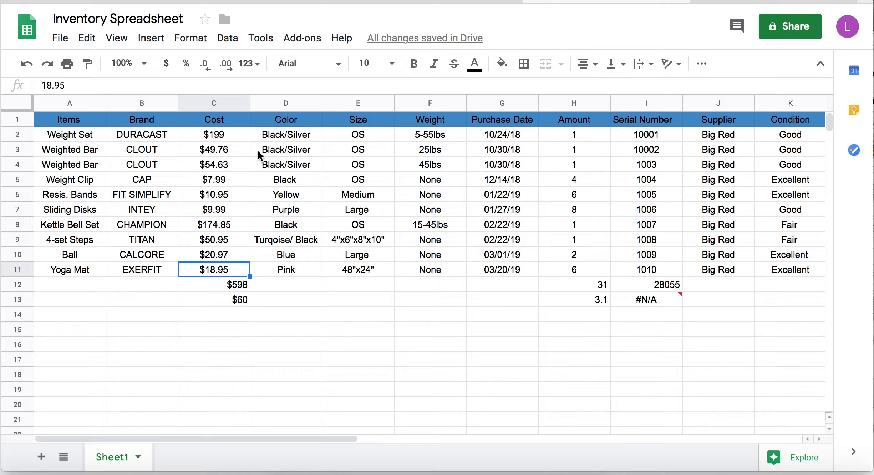
- Fill the Weighted Bar row A3:K3 with light magenta 1
{"action": "left_click", "coordinate": [98, 130]}
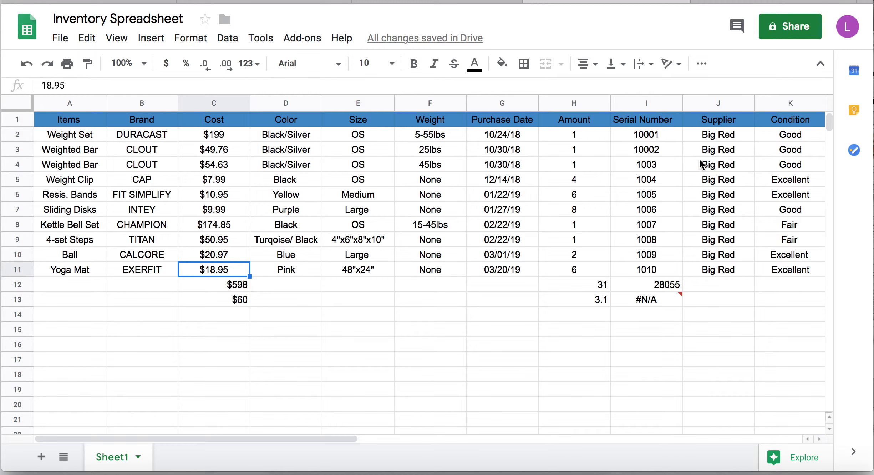
{"action": "left_click_drag", "start_coordinate": [769, 145], "coordinate": [92, 147]}
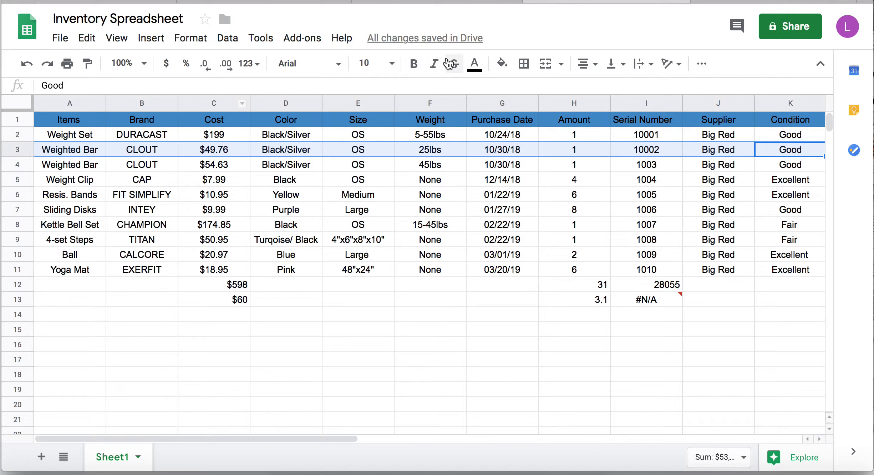
{"action": "left_click", "coordinate": [503, 64]}
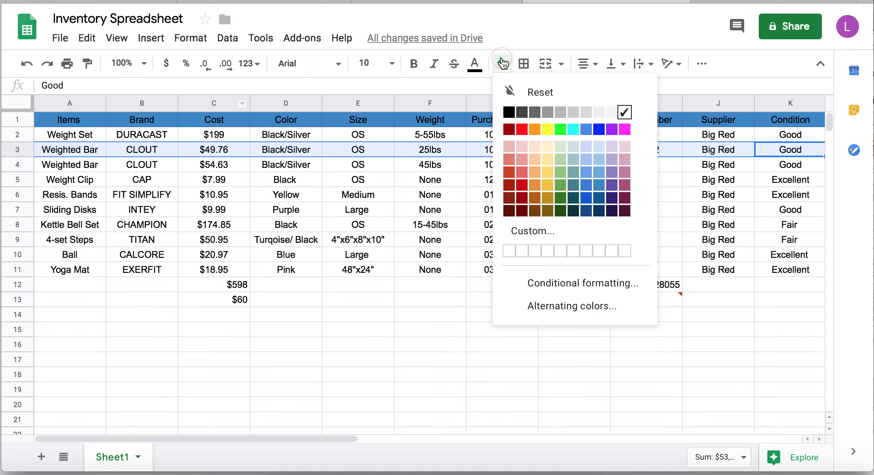
{"action": "left_click", "coordinate": [625, 172]}
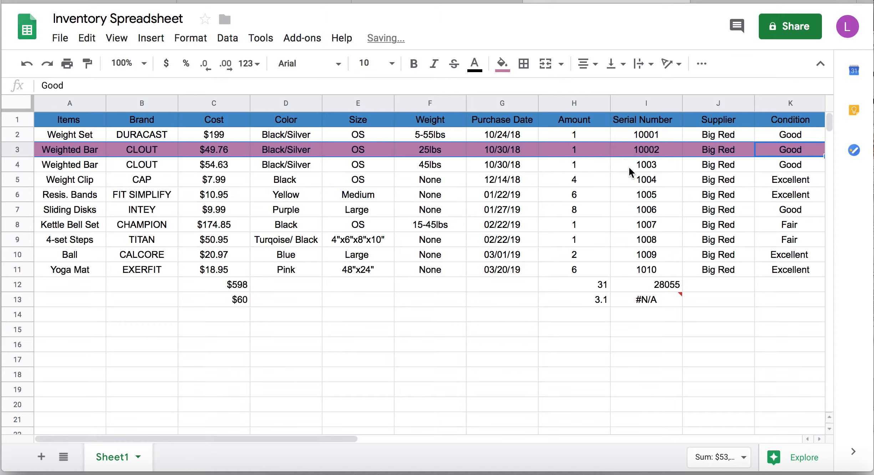
{"action": "left_click", "coordinate": [502, 65]}
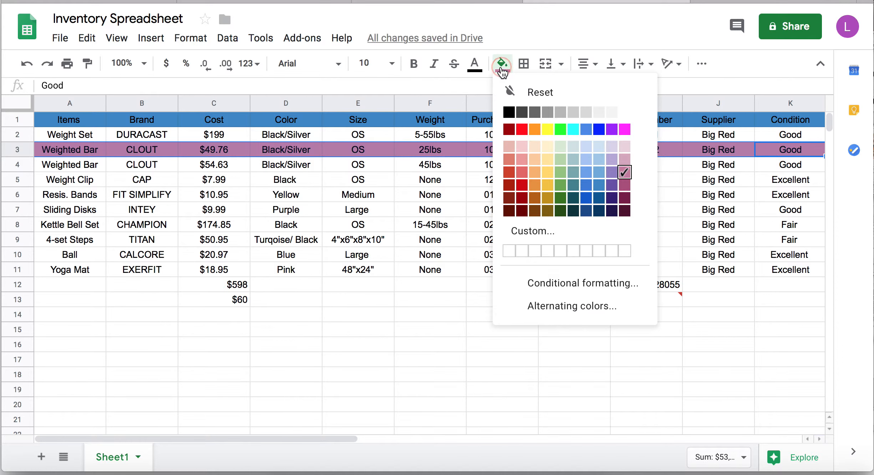
{"action": "left_click", "coordinate": [625, 159]}
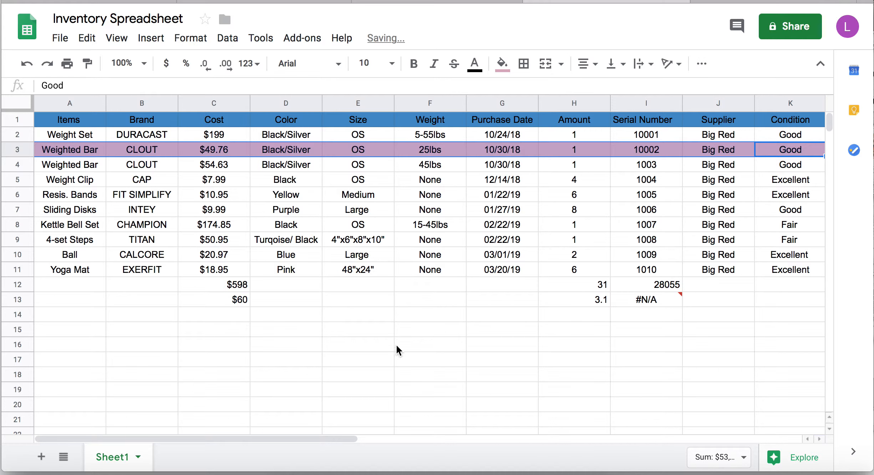